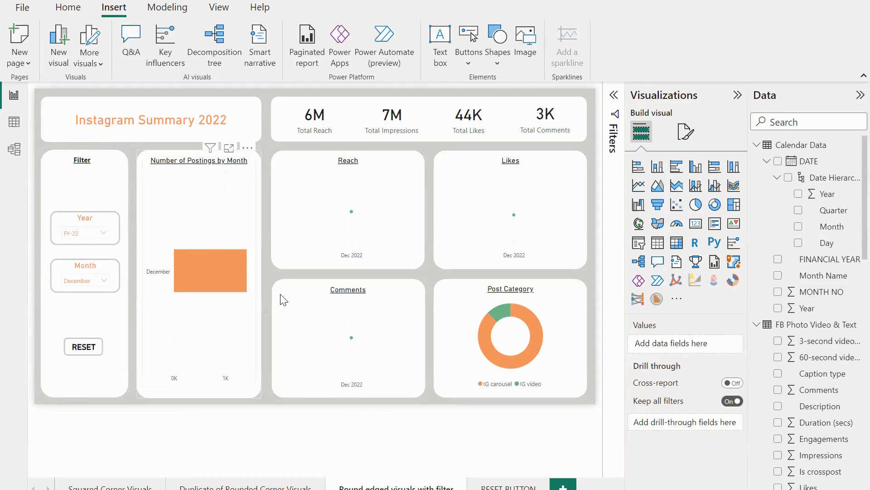
Use the RESET button to return the Year and Month slicers to All.
ctrl+click(83, 348)
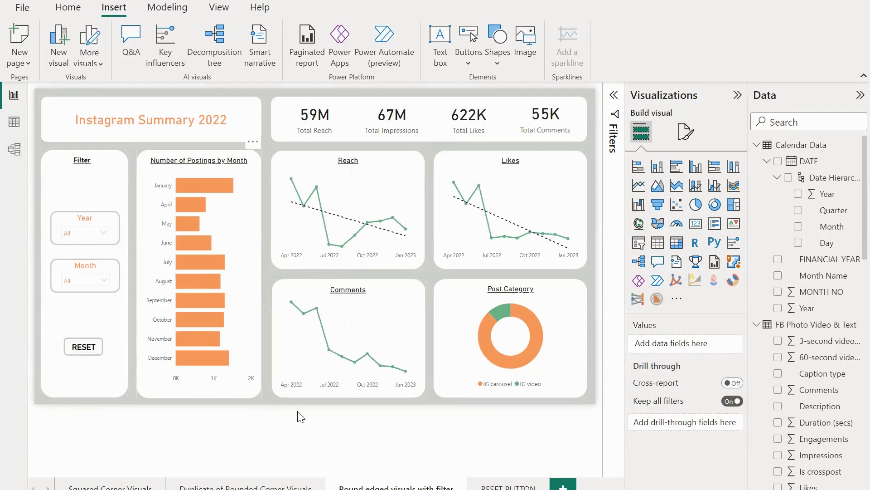
On the RESET BUTTON page, insert a blank button and place it below the Month slicer.
click(496, 486)
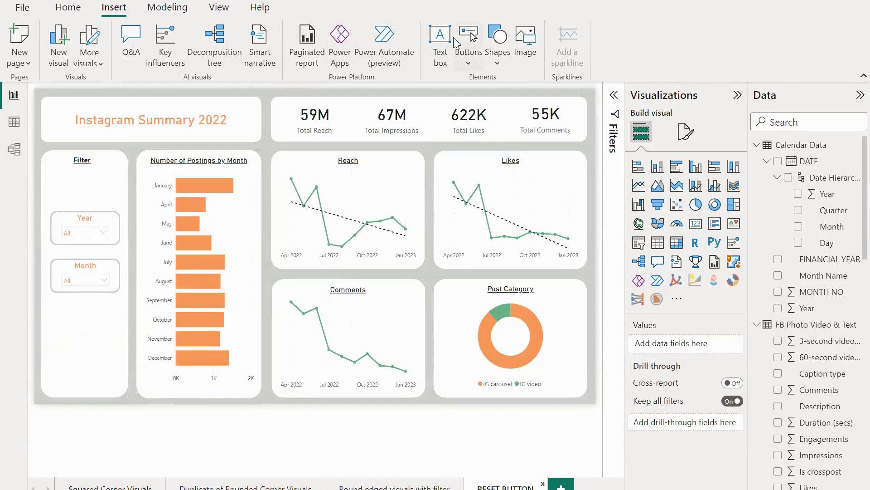
click(468, 50)
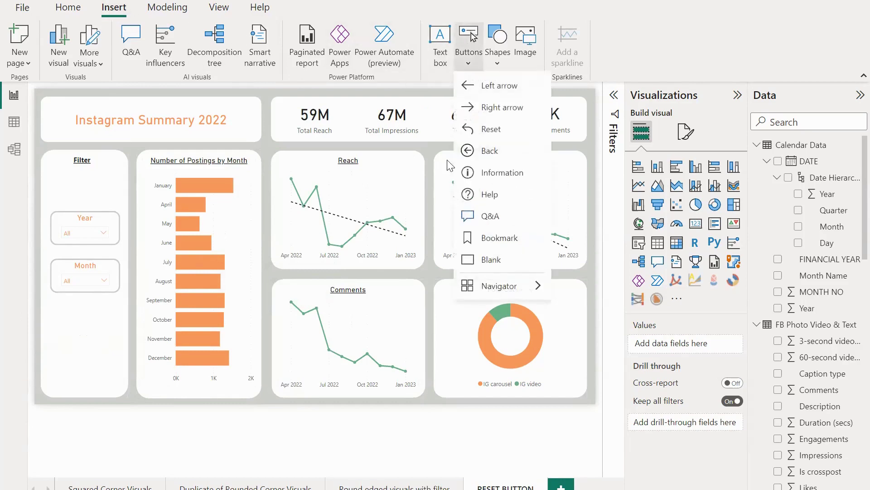
click(494, 259)
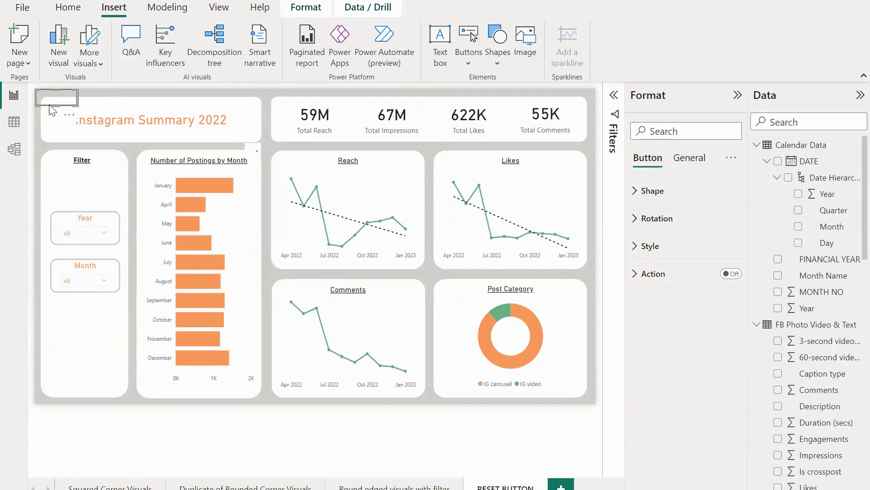
drag(52, 108, 80, 348)
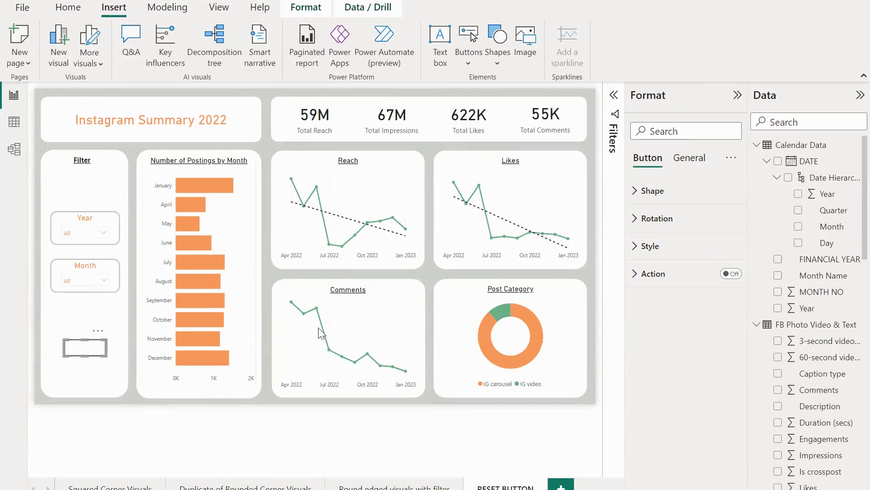
Turn on button text reading RESET, in DIN font at size 14.
click(647, 249)
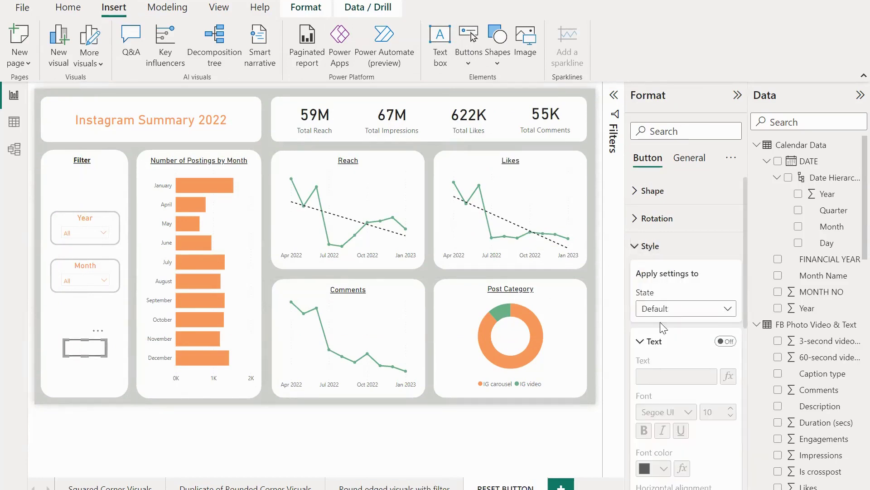
click(725, 341)
scroll(725, 342, down, 1)
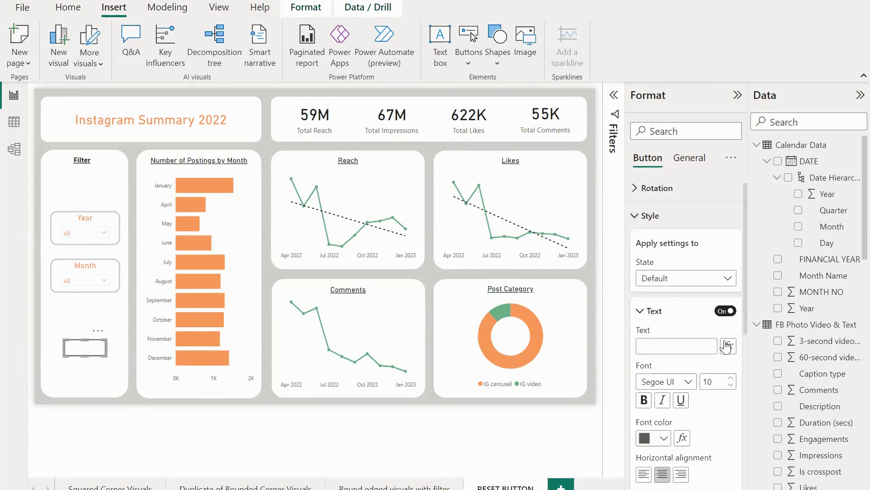
click(679, 330)
text(RESET)
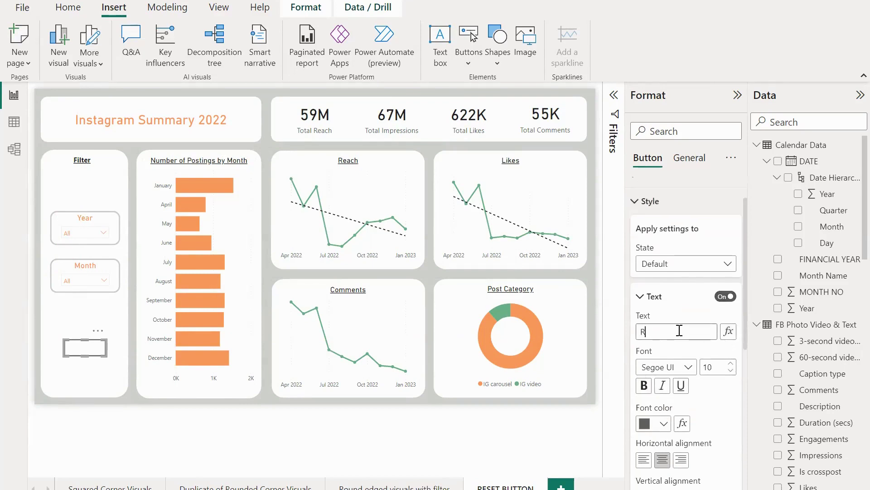
click(688, 367)
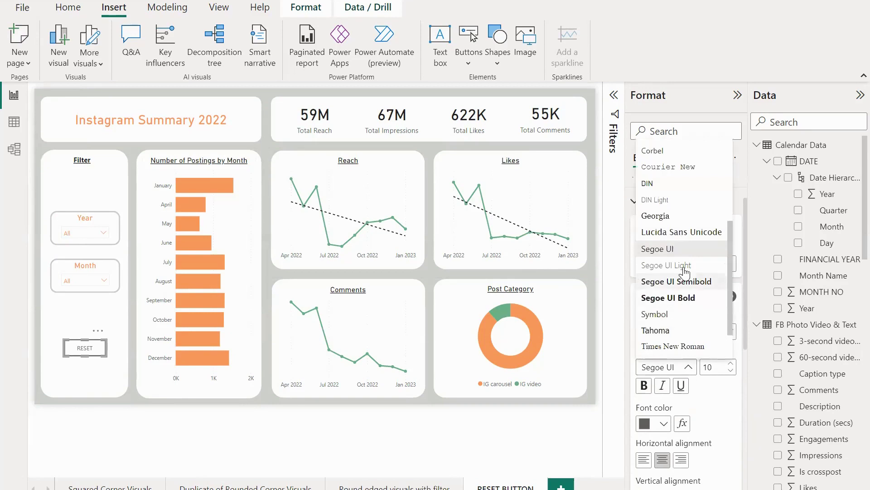
click(669, 183)
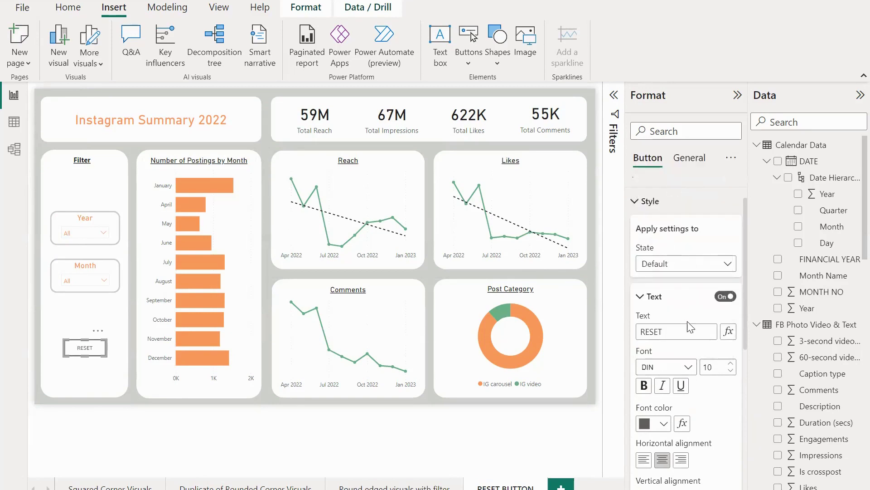
click(730, 363)
click(730, 363)
click(731, 363)
click(730, 364)
Switch on the button's fill, colour it orange, then deselect the button.
scroll(666, 428, down, 5)
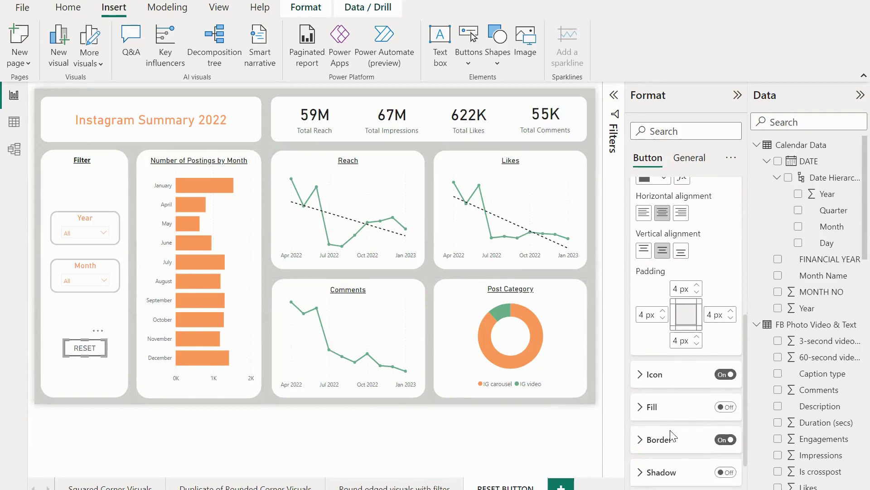
click(727, 408)
scroll(674, 404, down, 2)
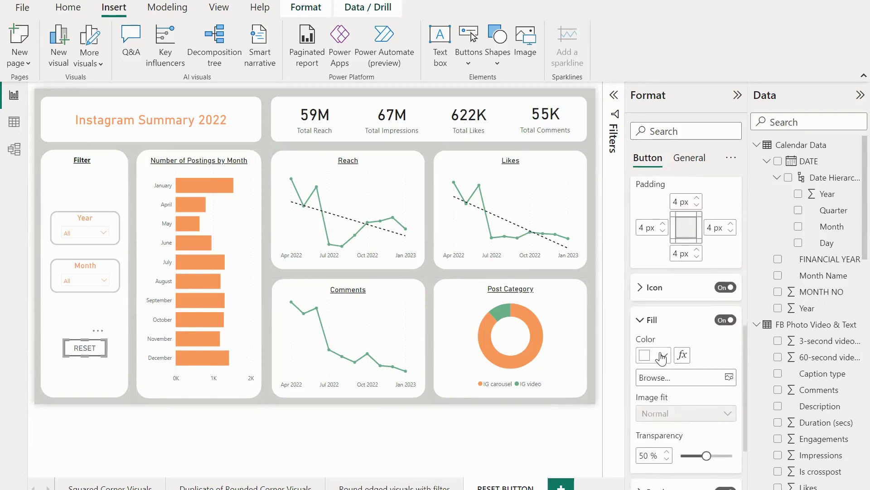
click(661, 357)
click(653, 295)
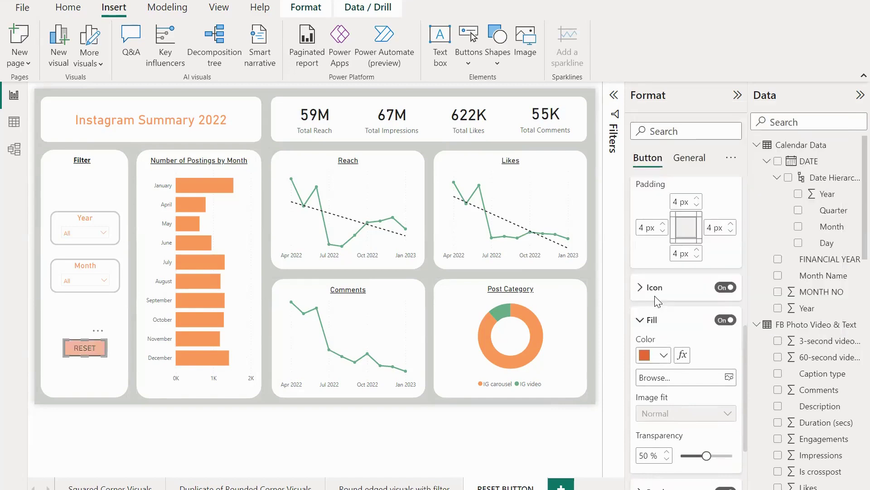
click(128, 398)
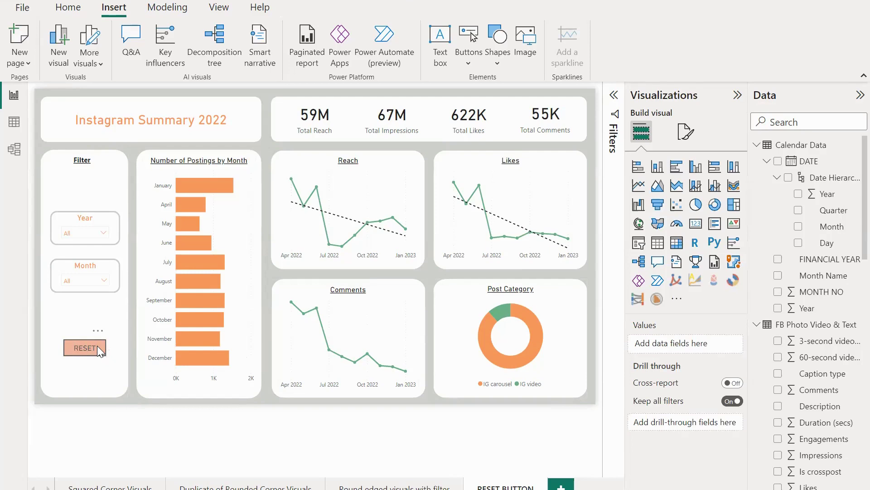
In the Bookmarks pane, add a new bookmark named RESET_BOOKMARK.
click(218, 8)
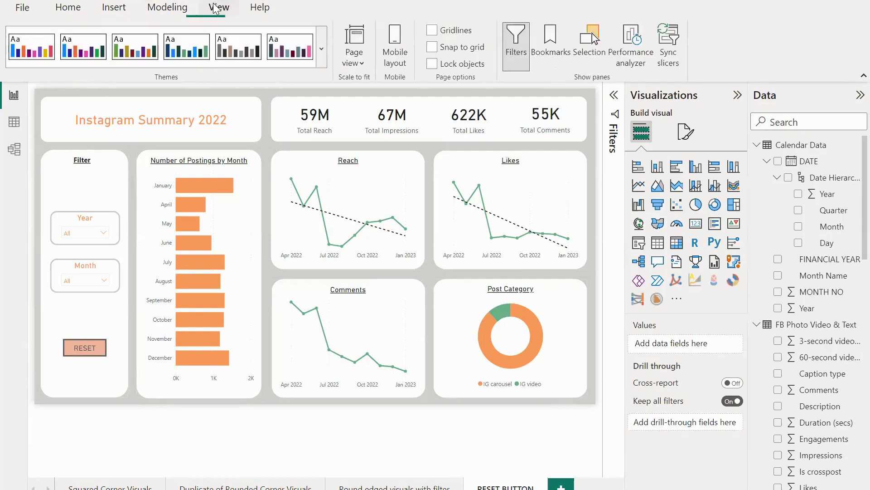
click(553, 37)
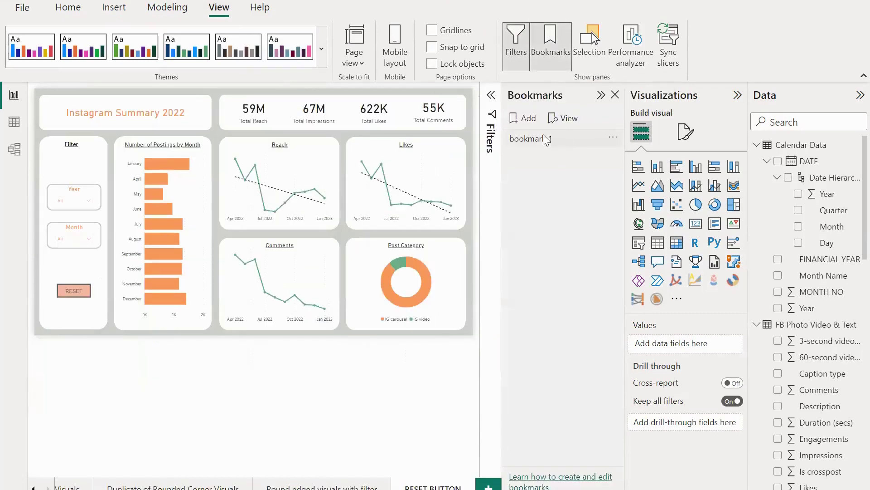
click(526, 117)
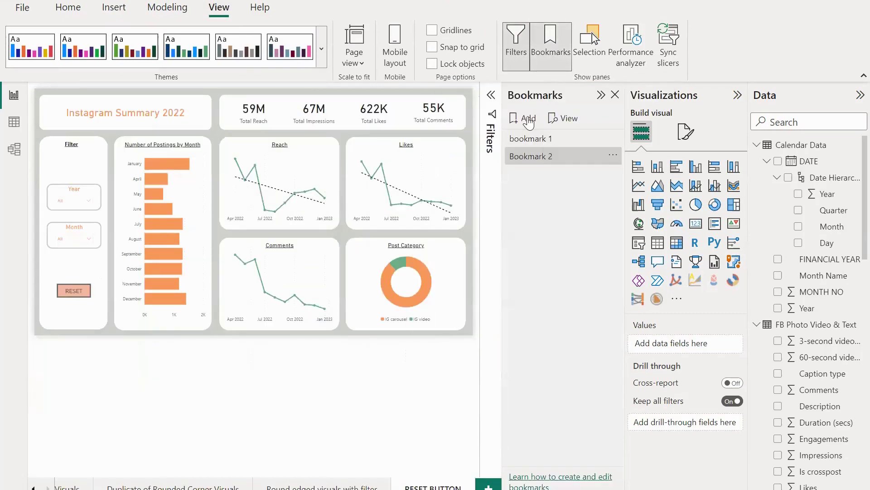
double_click(547, 159)
text(R)
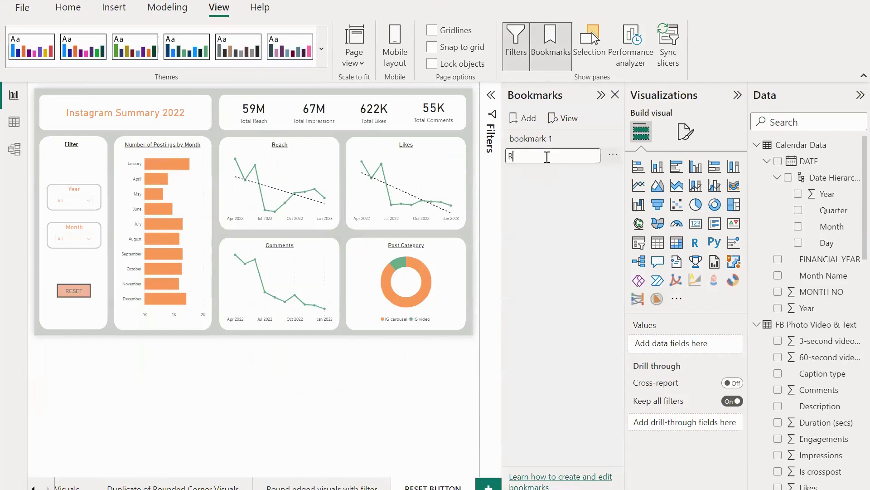
text(ESET_BOOKMARK)
key(Return)
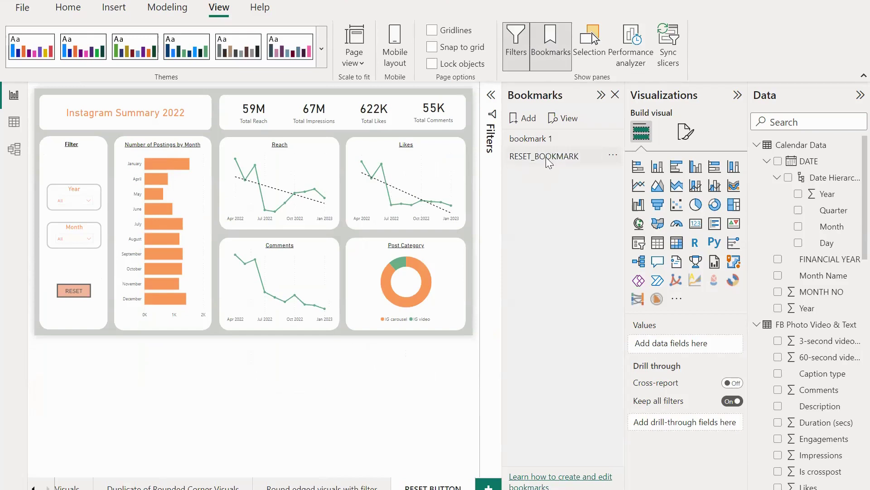
click(535, 163)
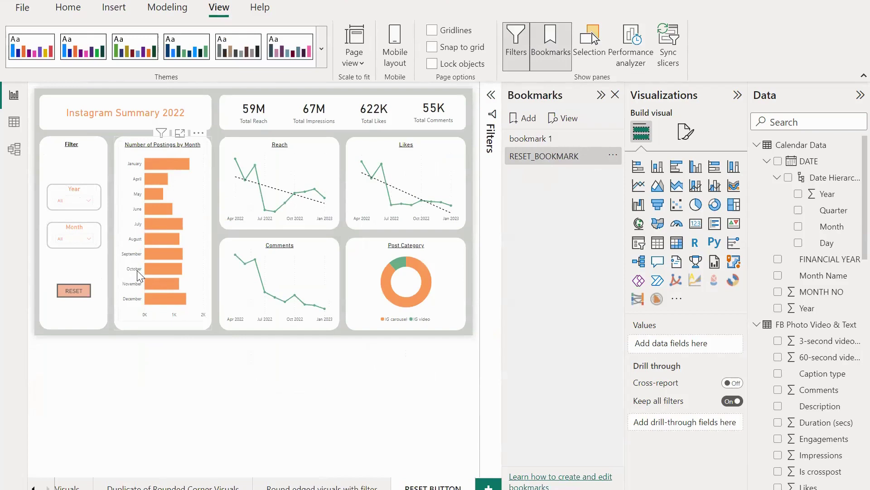
Give the RESET button a Bookmark action targeting RESET_BOOKMARK, then close the Bookmarks pane.
click(82, 290)
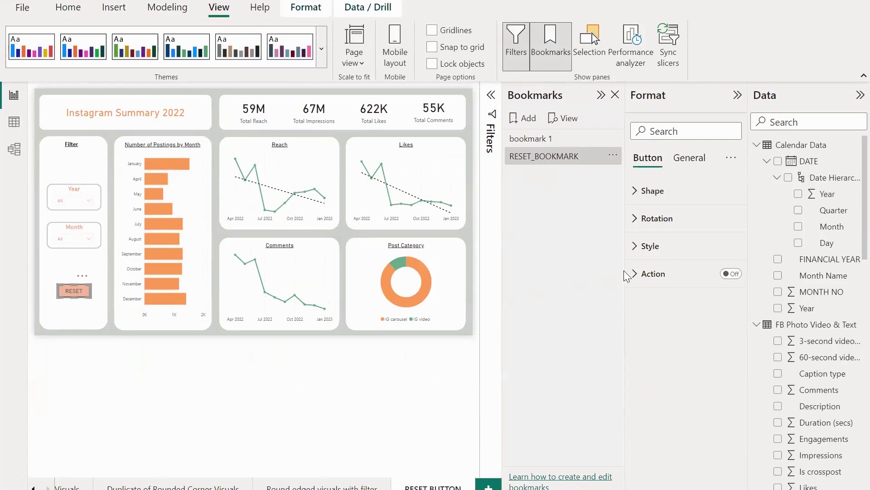
click(689, 275)
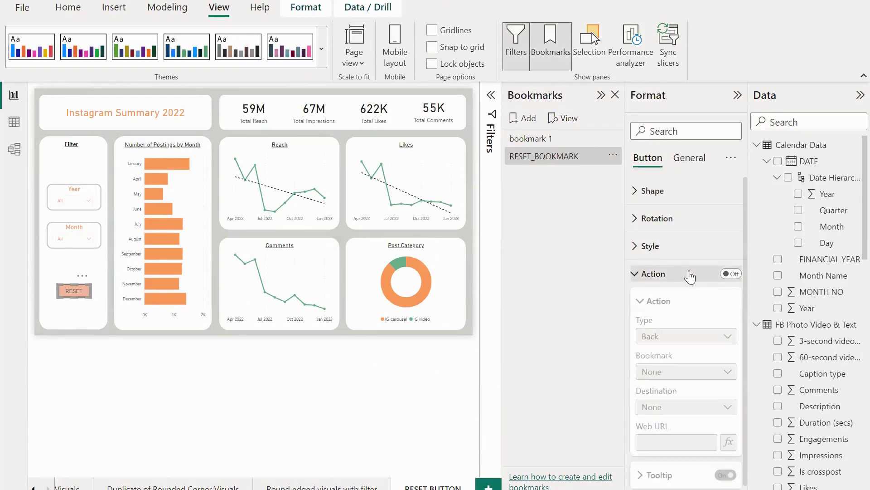
click(733, 274)
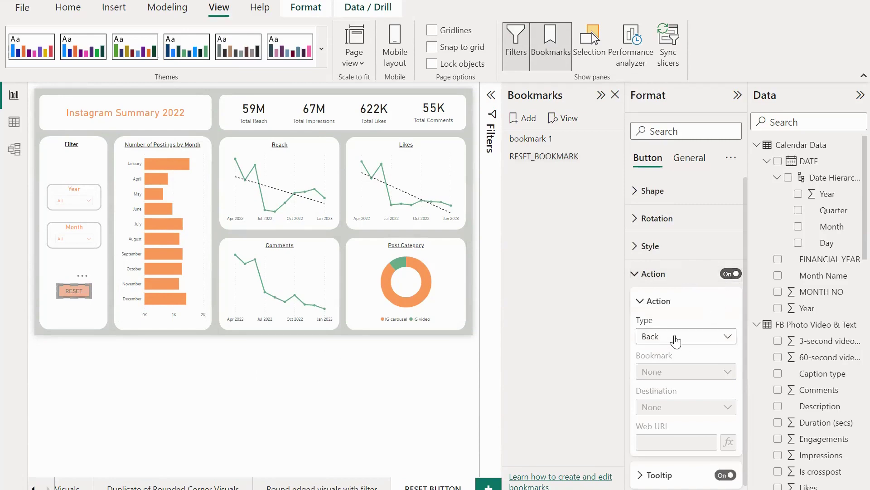
click(678, 340)
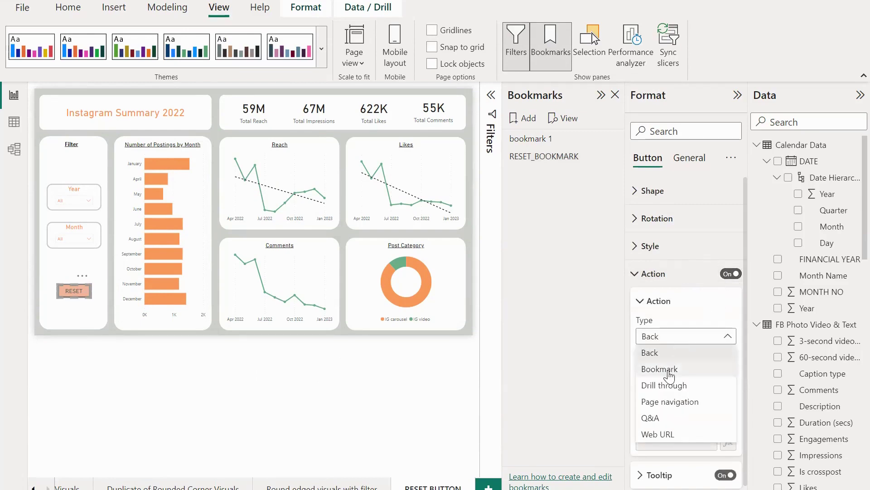
click(668, 369)
click(702, 372)
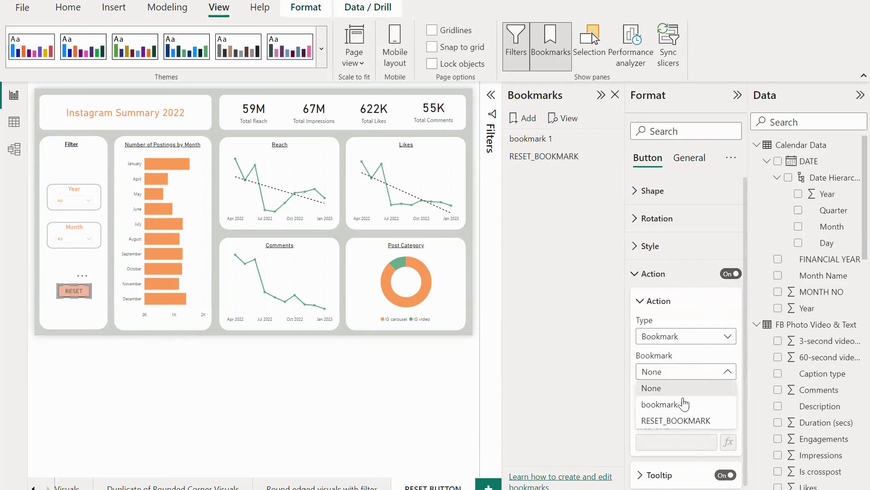
click(687, 420)
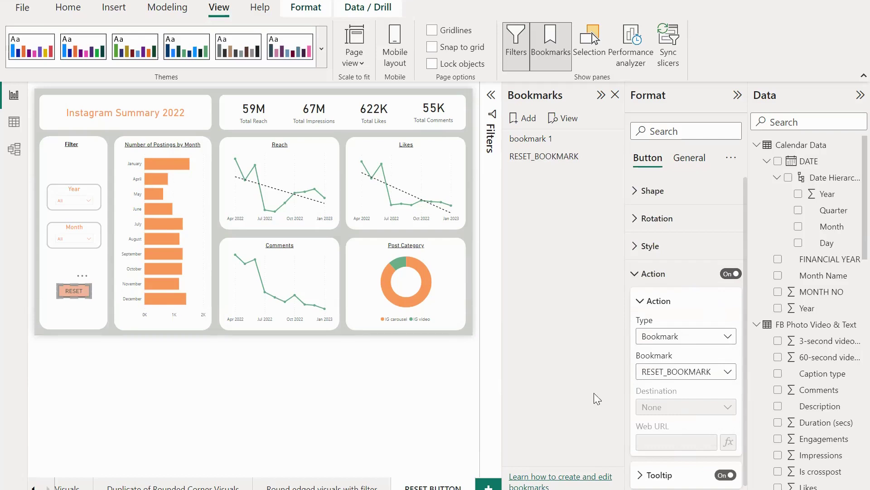
click(615, 95)
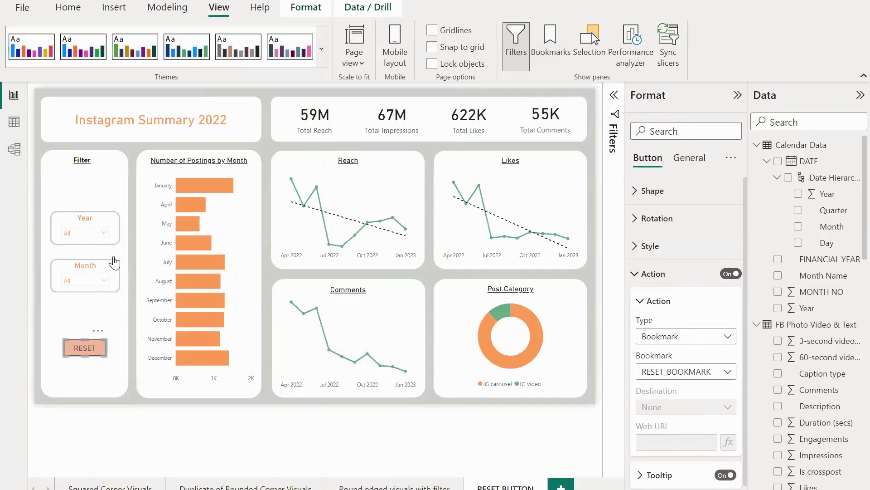
Filter the Year slicer to FY-22 only.
click(104, 232)
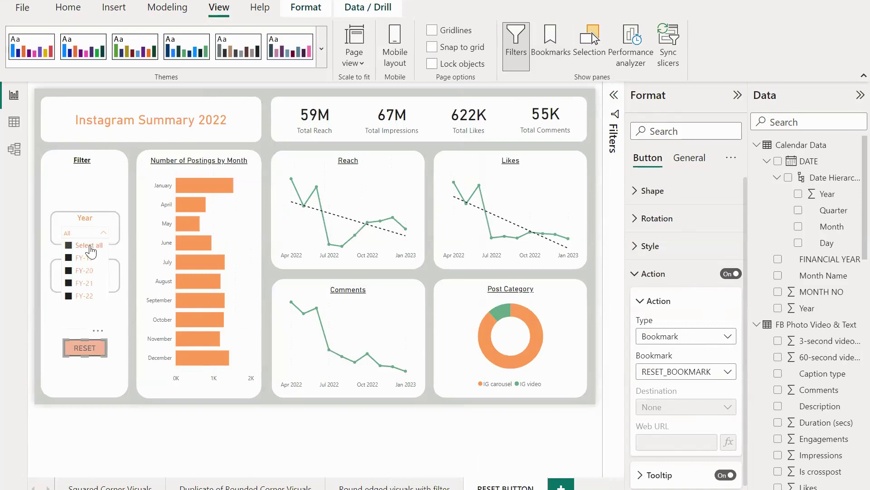
click(89, 246)
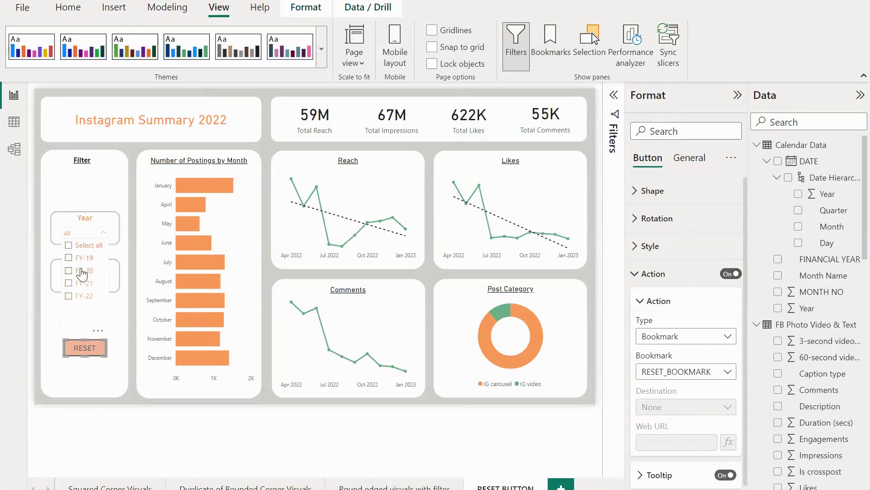
click(83, 295)
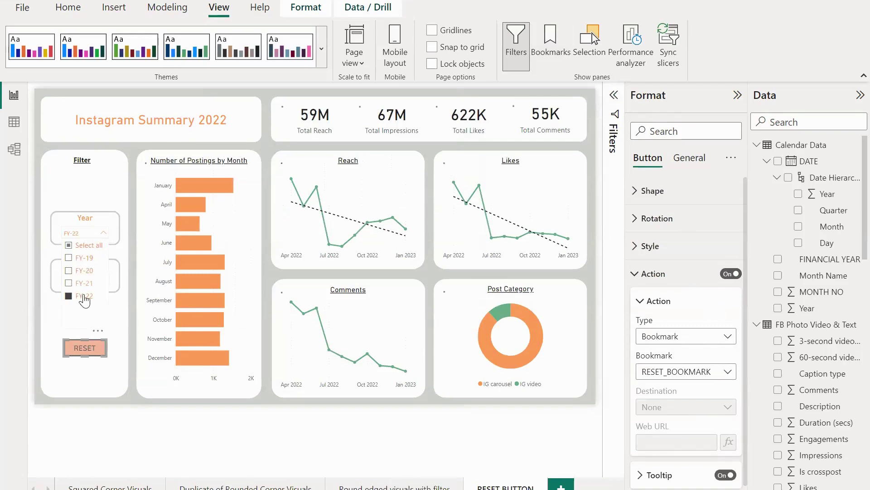
click(36, 306)
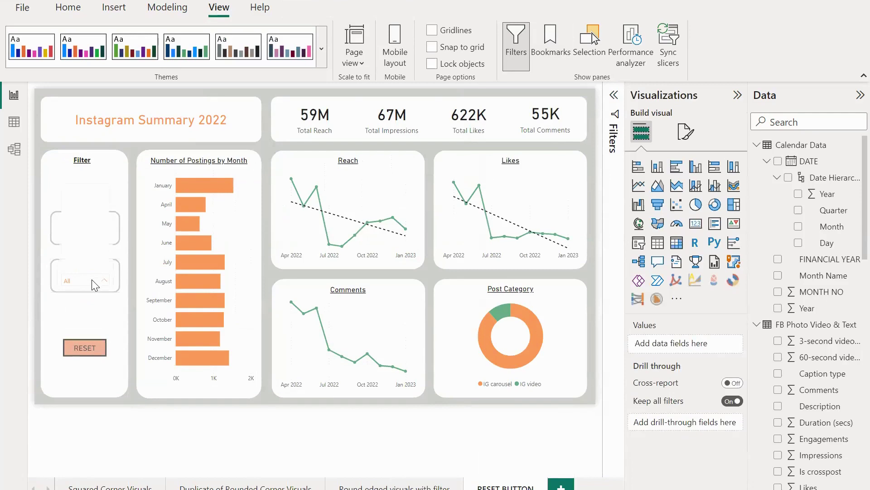
Filter the Month slicer to April, May and June, then reset both slicers with RESET.
click(91, 281)
click(86, 191)
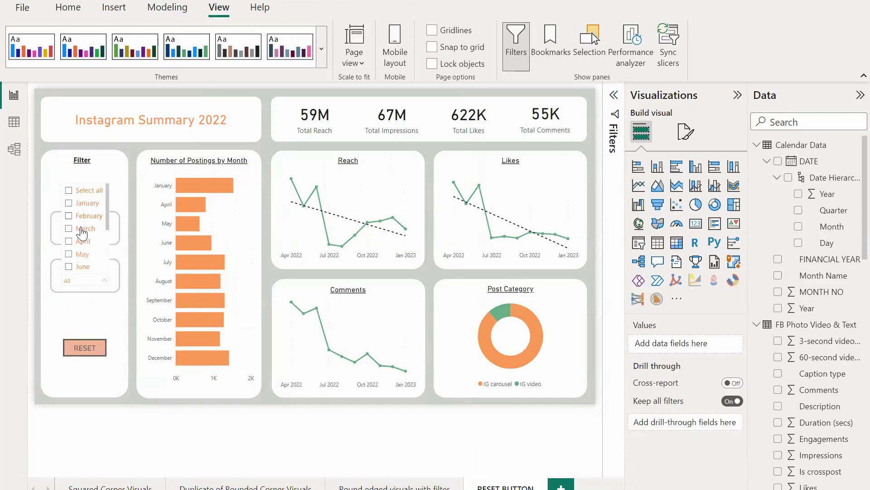
click(81, 242)
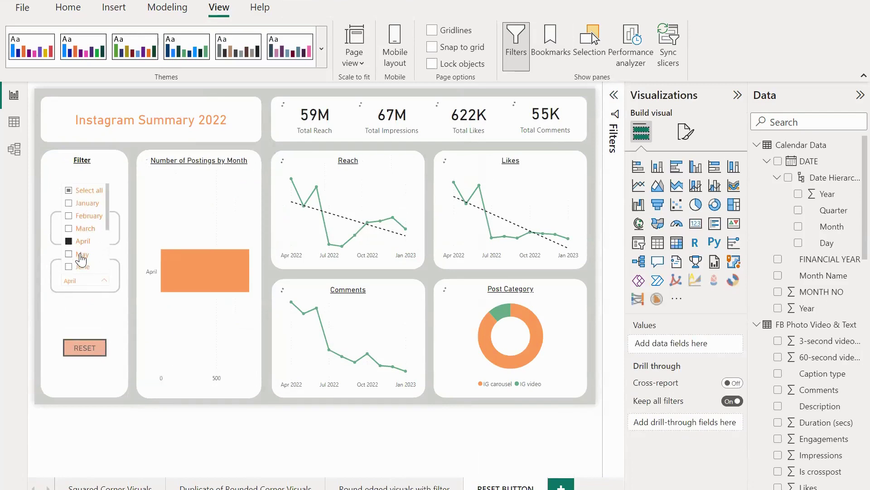
click(81, 255)
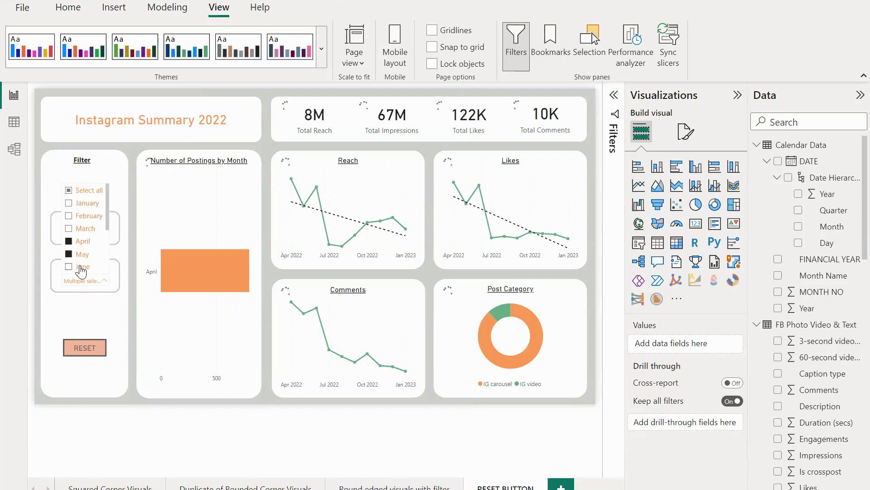
click(81, 268)
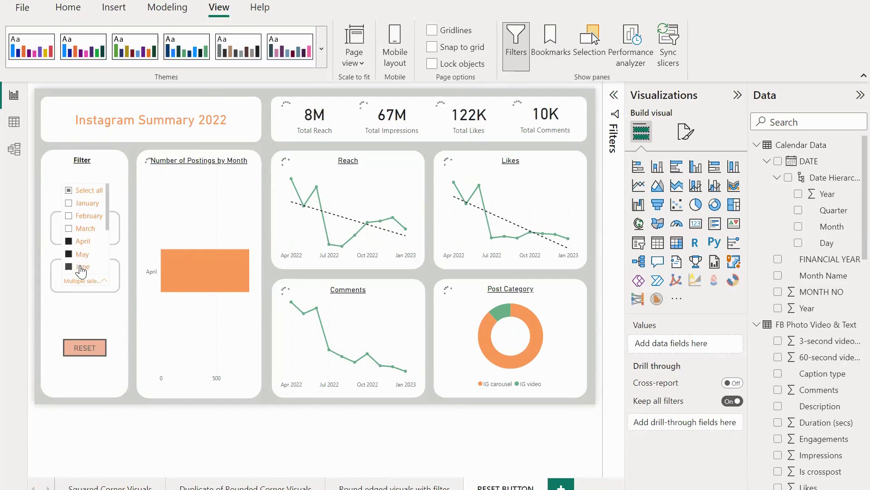
click(38, 313)
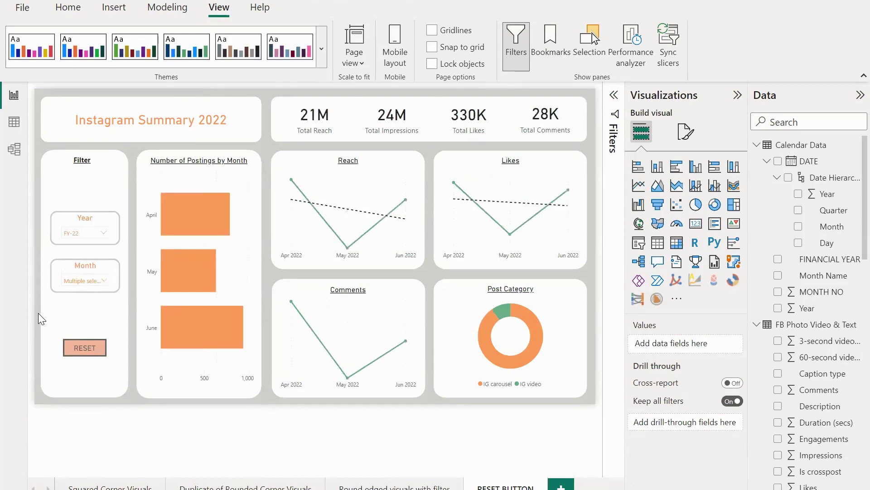
ctrl+click(91, 352)
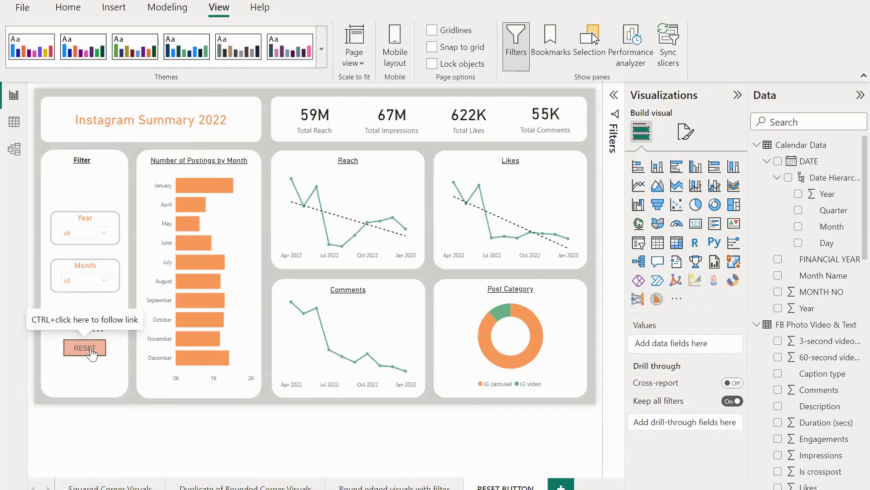